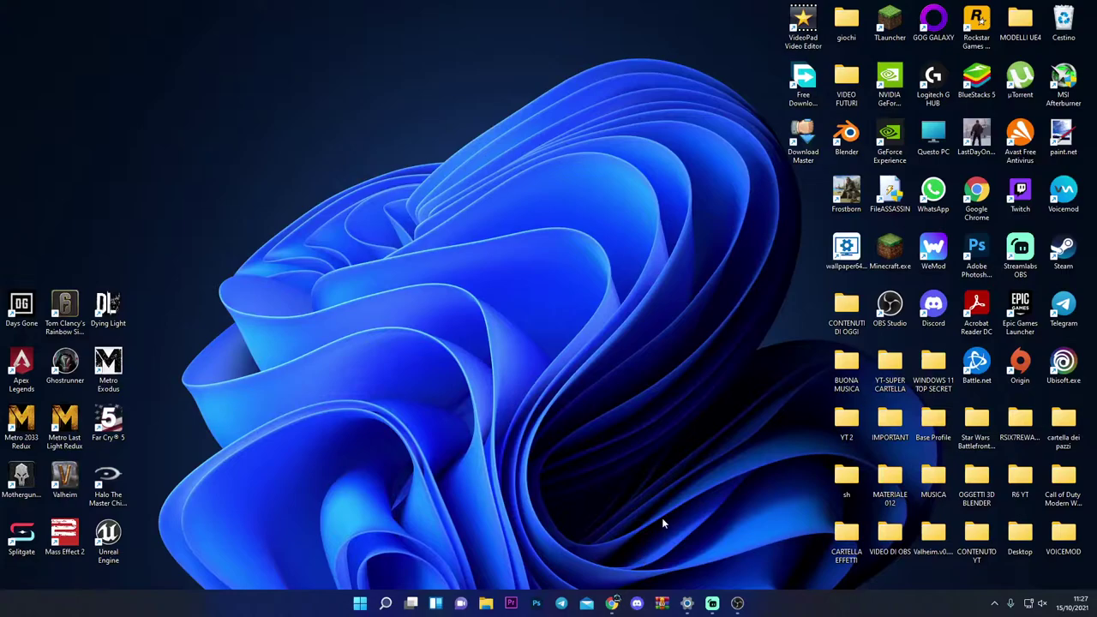
- Switch to Chrome, reload the YouTube channel page and close the two YouTube Studio tabs
left_click(612, 603)
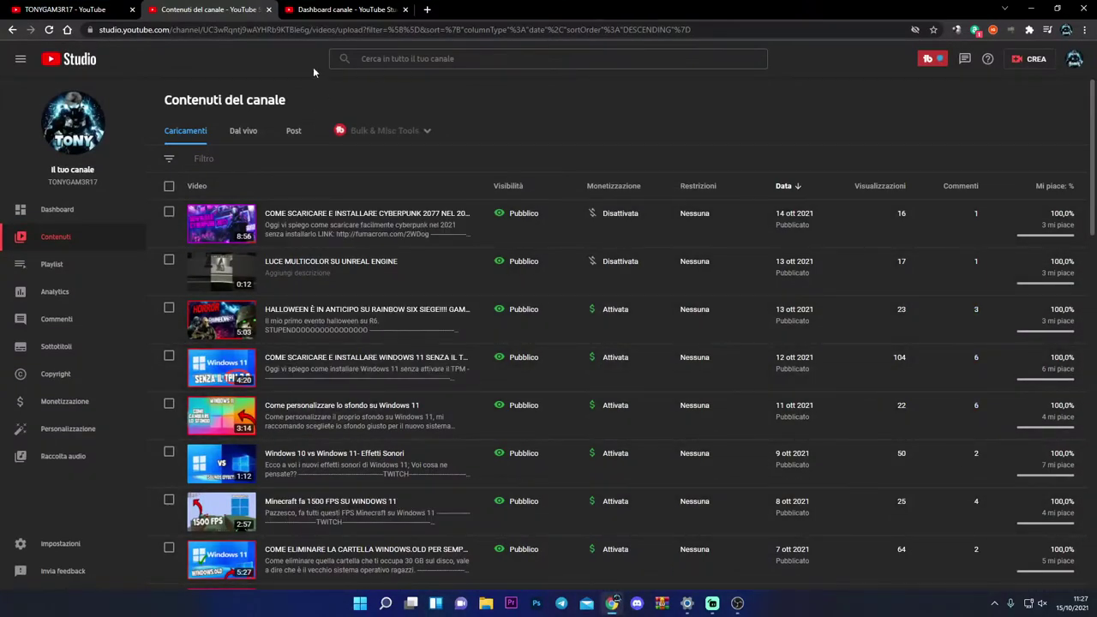
left_click(60, 9)
left_click(49, 30)
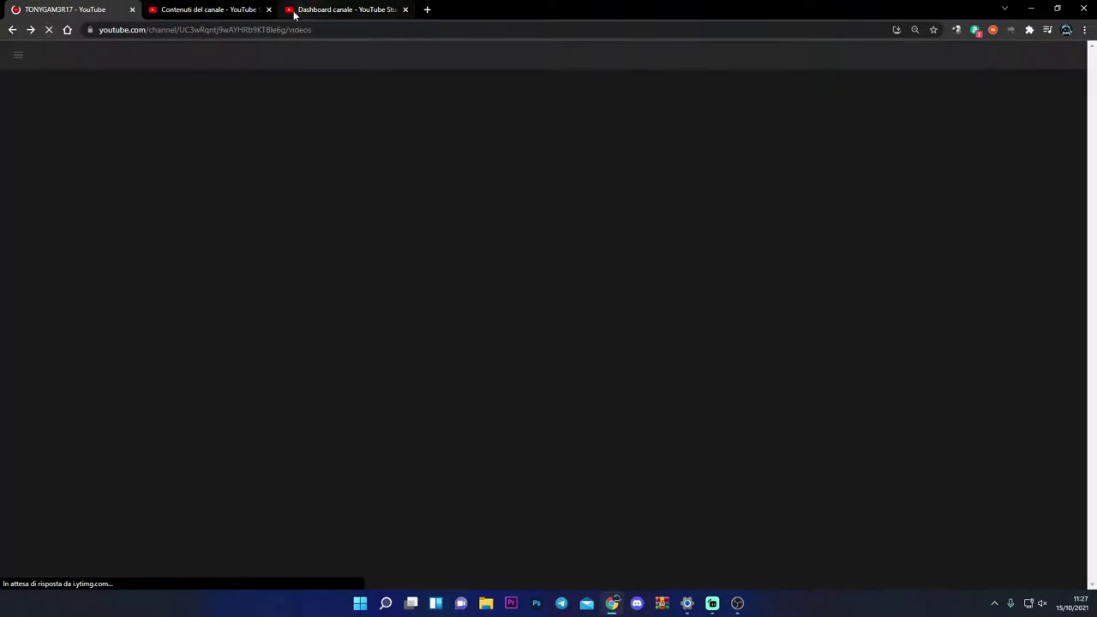
left_click(268, 10)
left_click(269, 10)
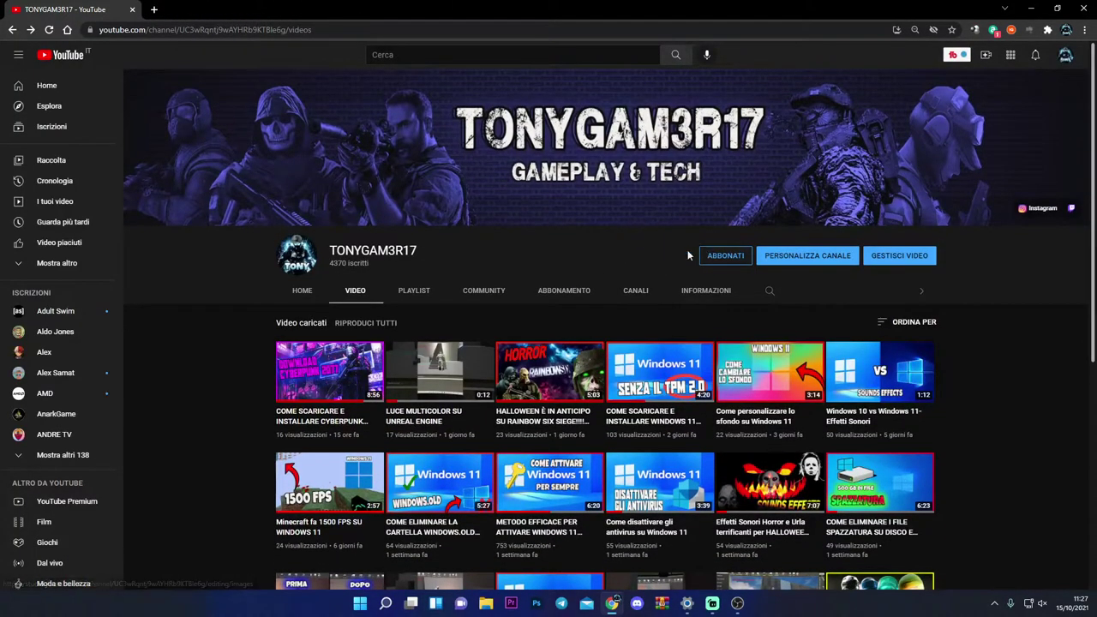
- Browse the channel's Informazioni, Home and Video pages, and minimize the browser
left_click(705, 290)
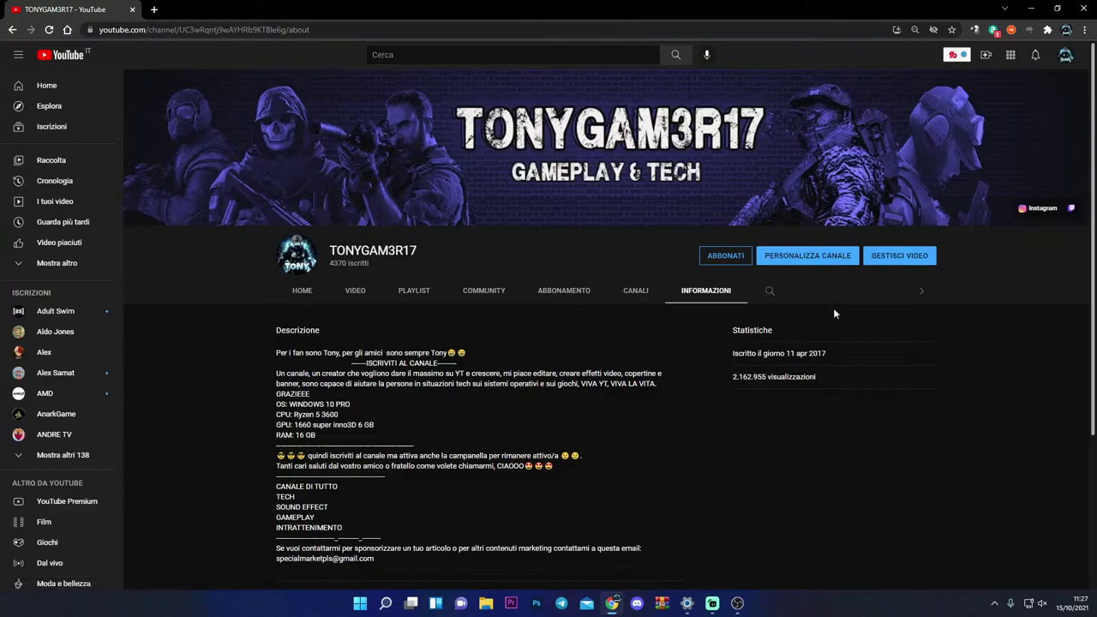
left_click(302, 291)
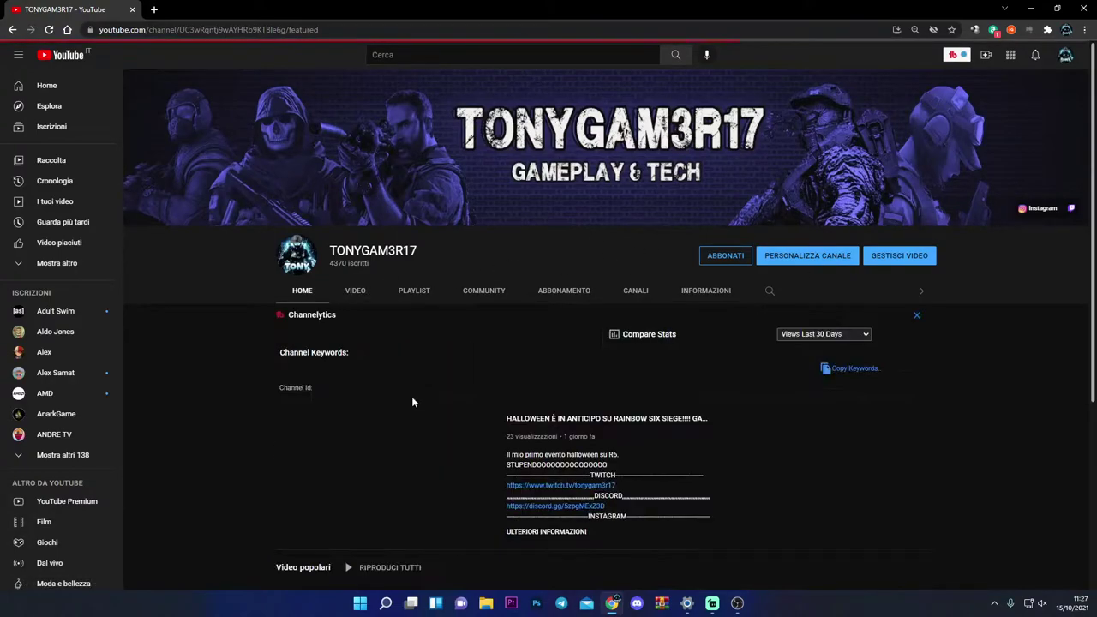
scroll(617, 400, "down", 2)
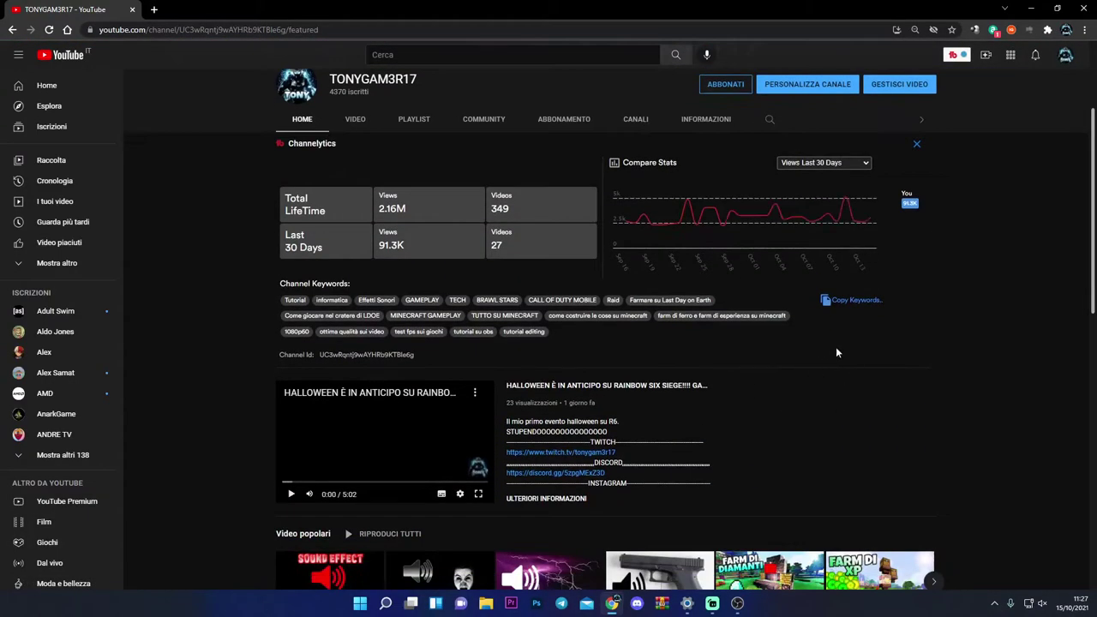
scroll(827, 349, "down", 5)
scroll(800, 357, "up", 6)
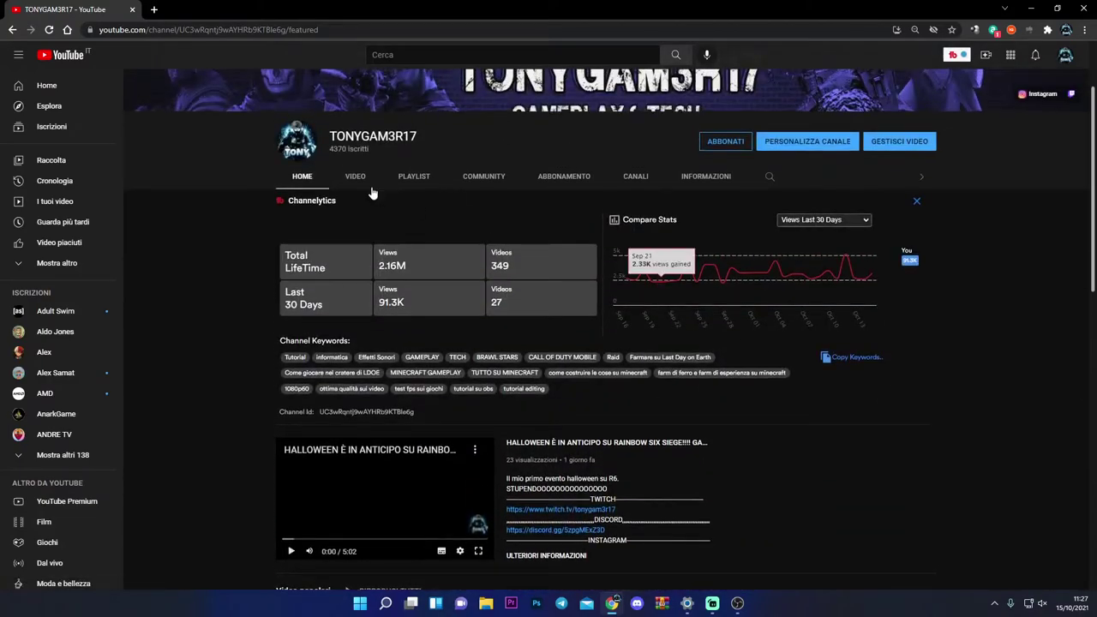
left_click(368, 184)
left_click(1030, 9)
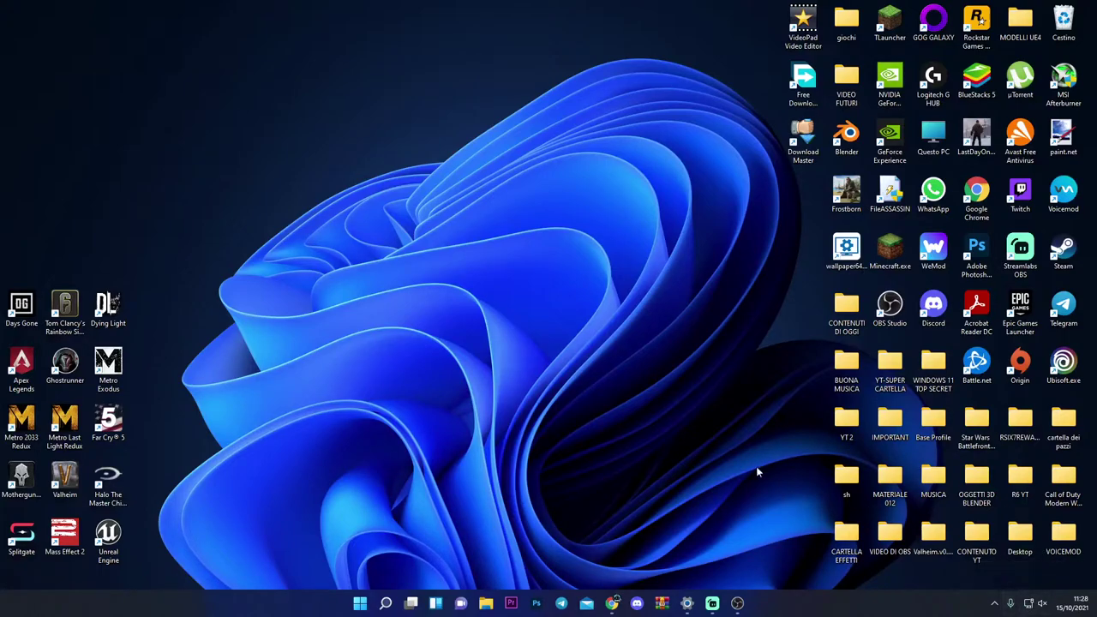
- Search Windows for "pannello di controllo" and open the Control Panel
right_click(361, 604)
left_click(386, 603)
left_click(386, 602)
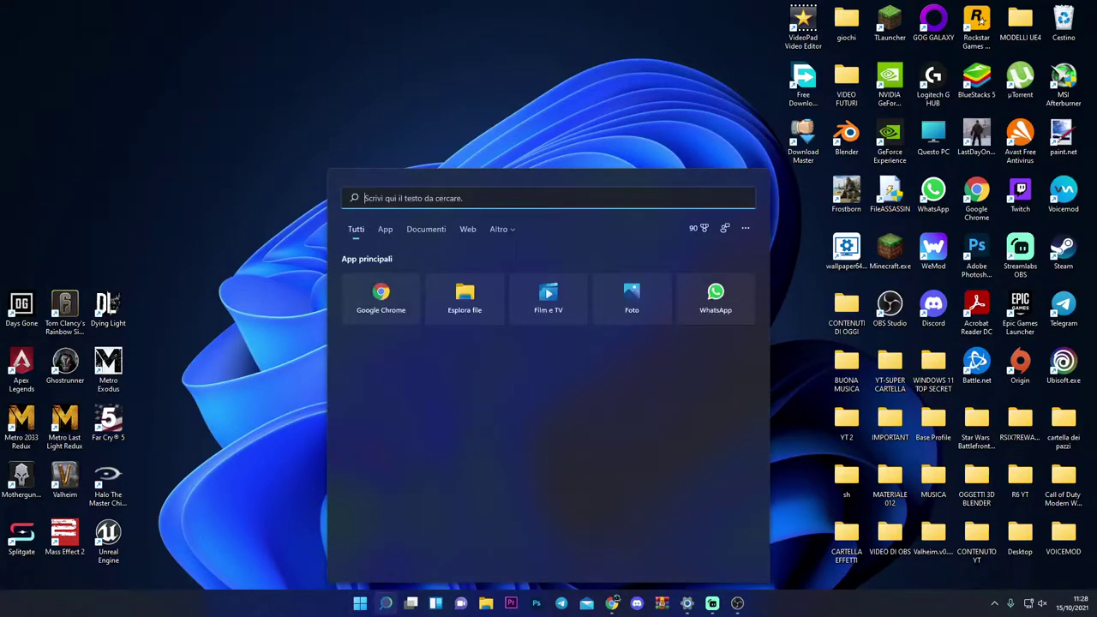
type("pannello di controllo")
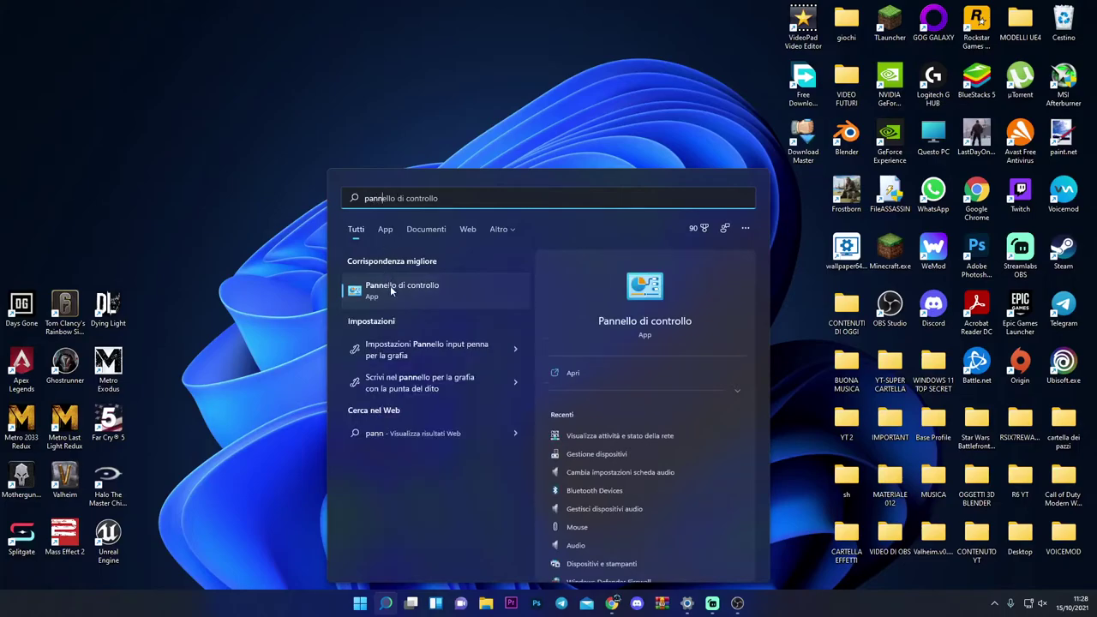
left_click(392, 289)
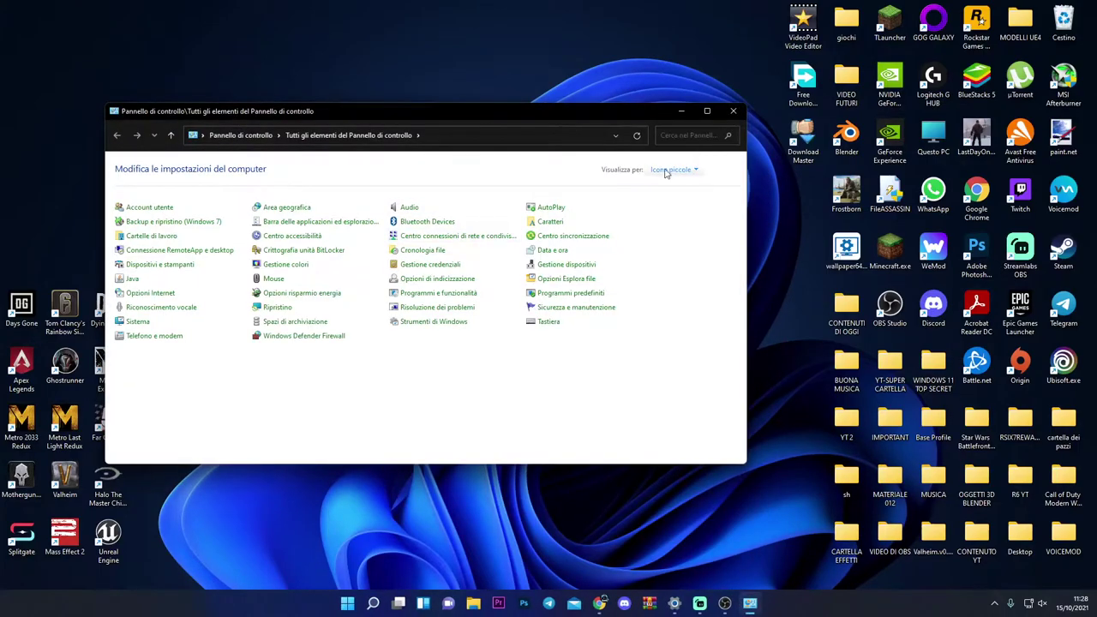
- Show the Control Panel by category and open the adapter settings from the Network and Sharing Center
left_click(678, 138)
left_click(171, 136)
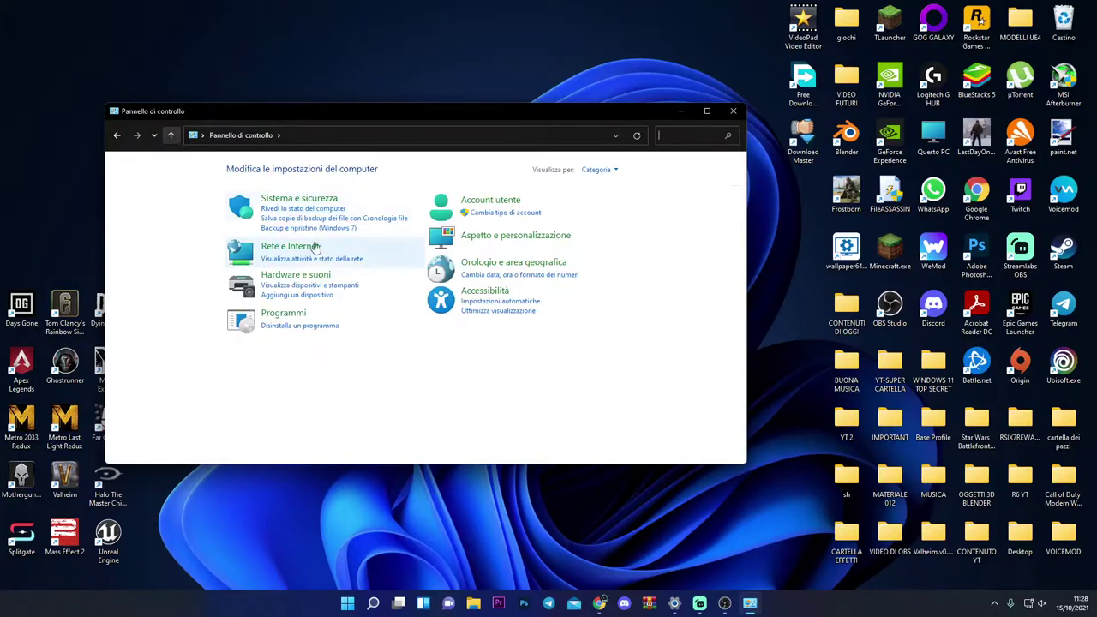
left_click_drag(448, 125, 469, 137)
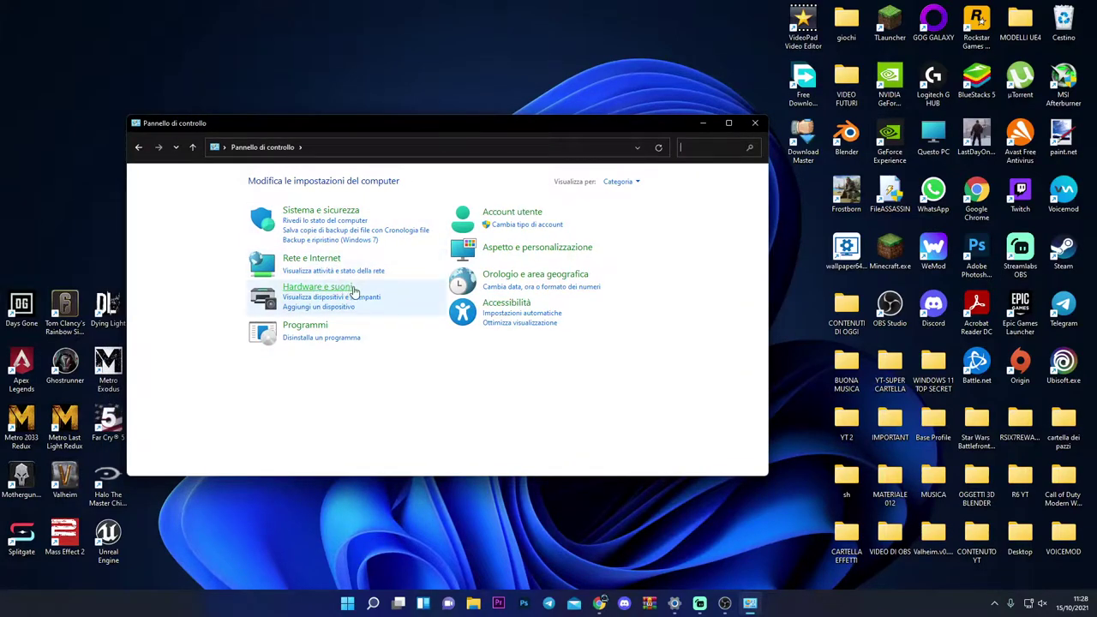
left_click(317, 273)
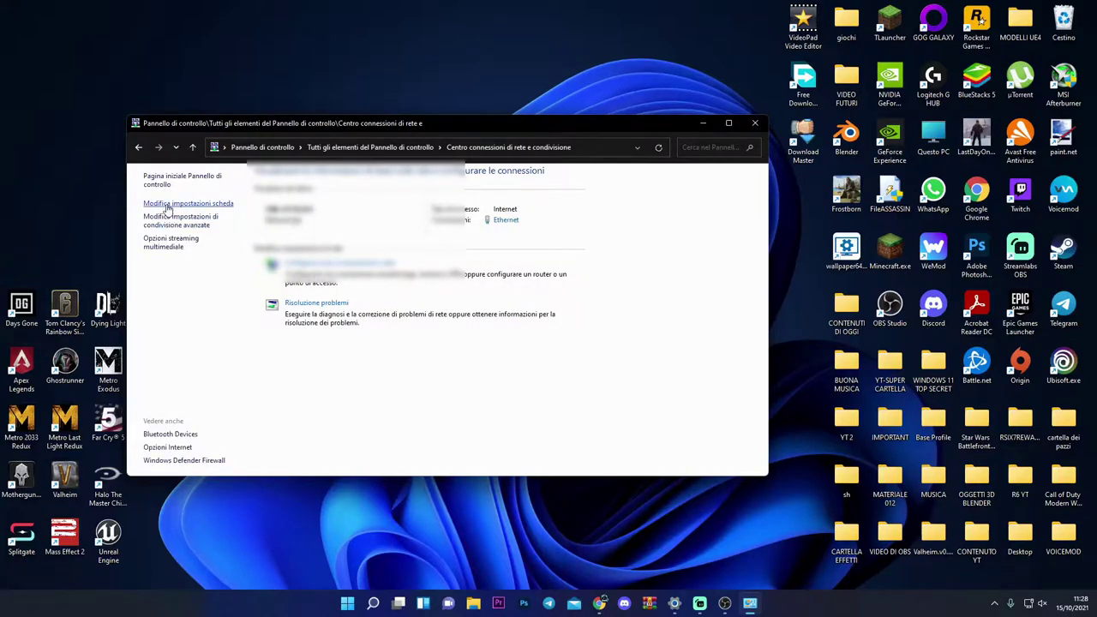
left_click(168, 208)
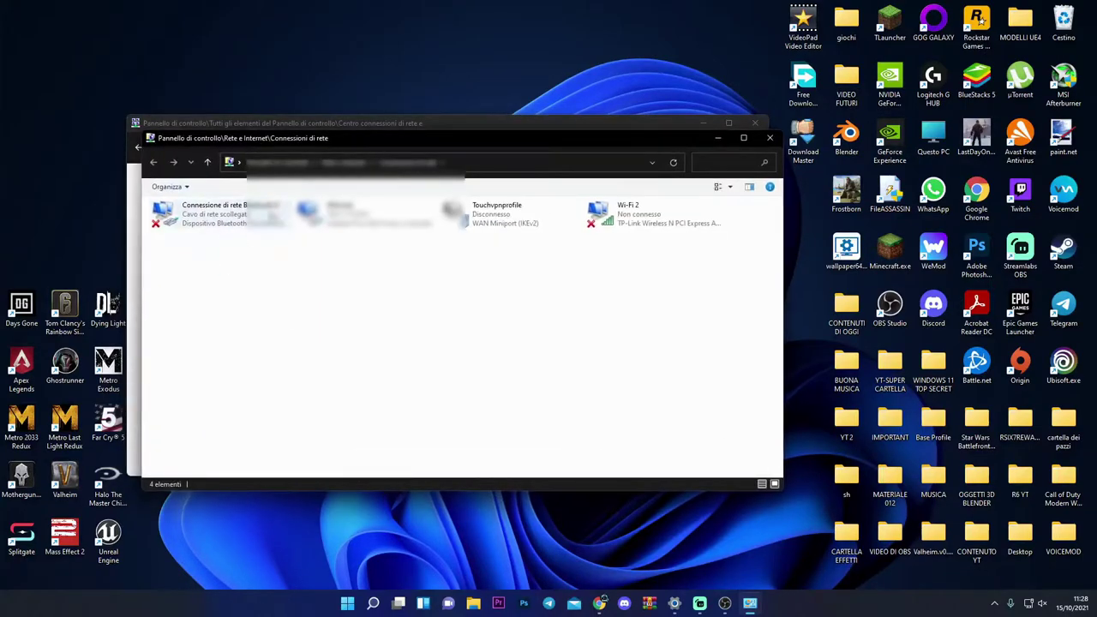
- Disable the Ethernet adapter in the network connections
mouse_move(430, 151)
left_mouse_down()
mouse_move(430, 233)
mouse_move(404, 260)
mouse_move(435, 123)
mouse_move(410, 159)
left_mouse_up()
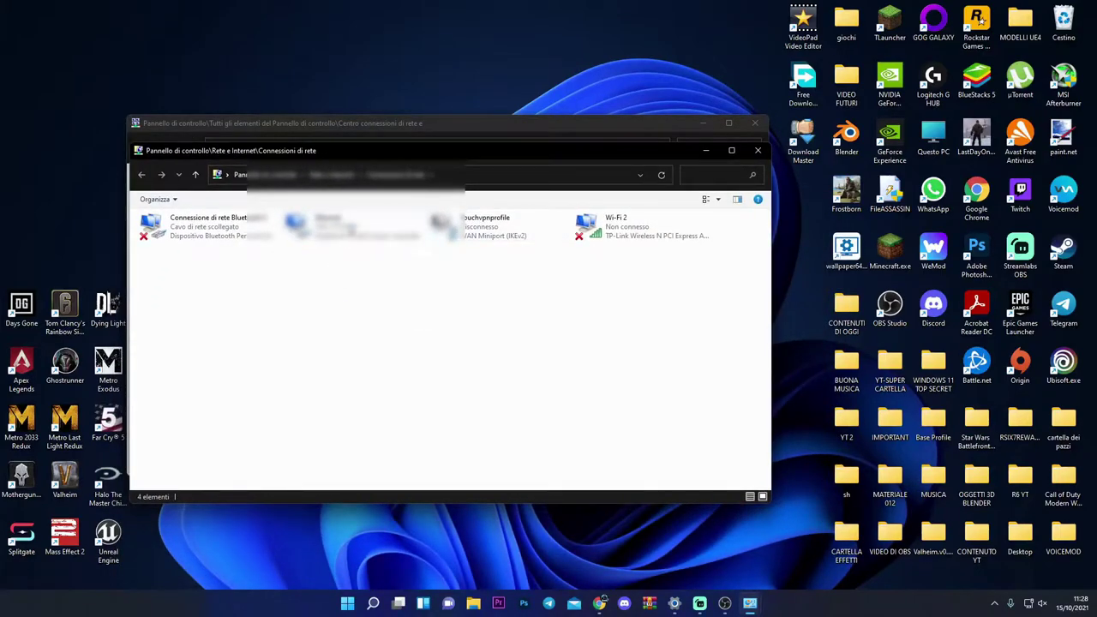
left_click(355, 226)
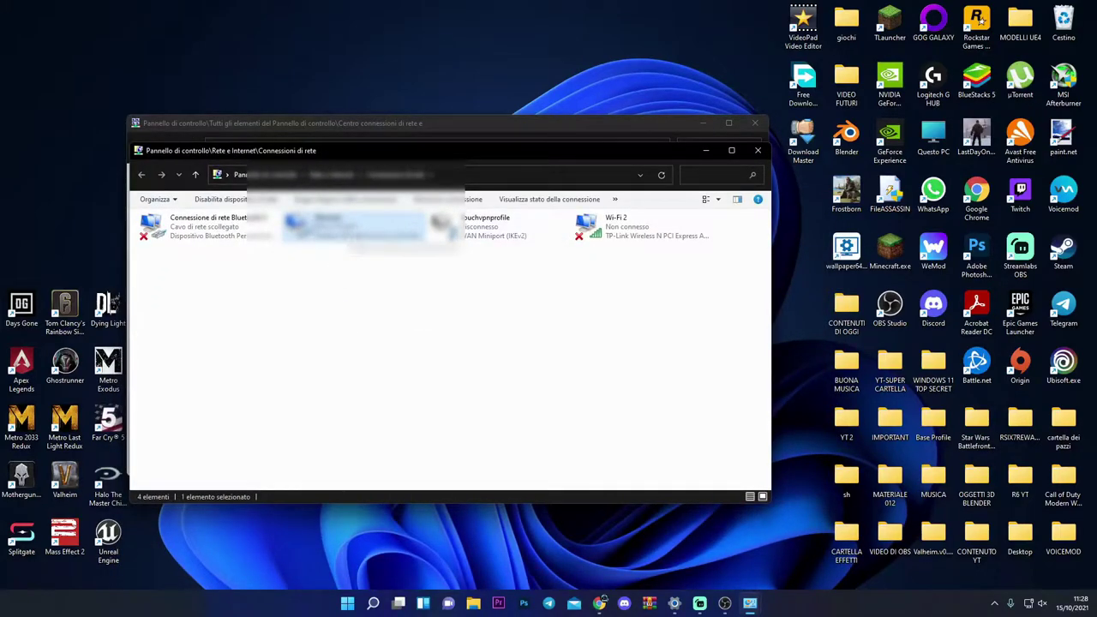
left_click_drag(389, 152, 390, 138)
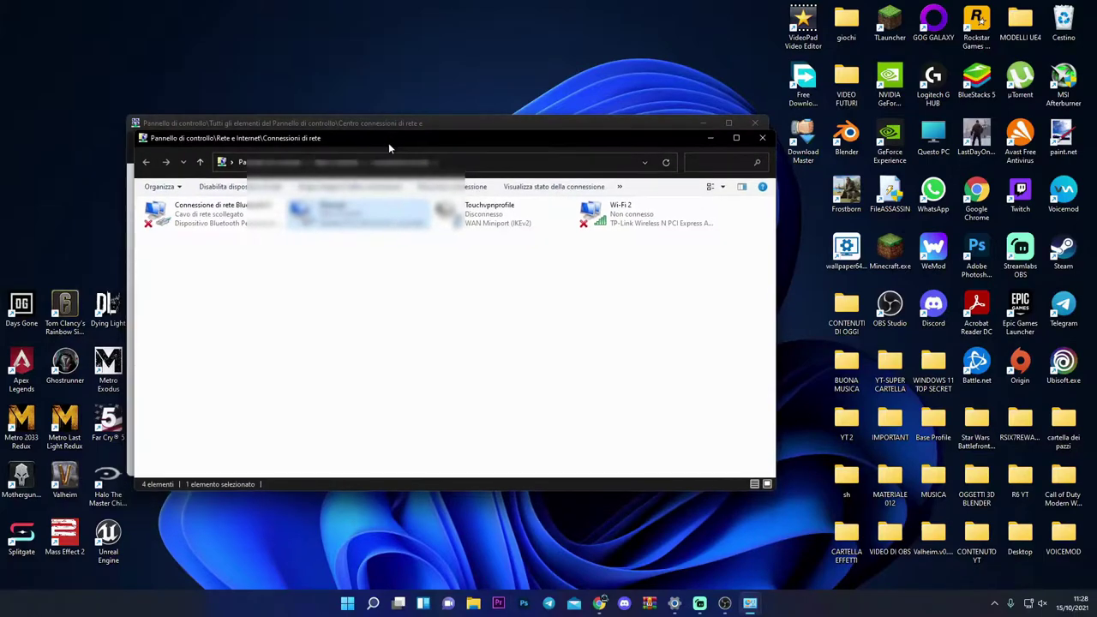
right_click(325, 211)
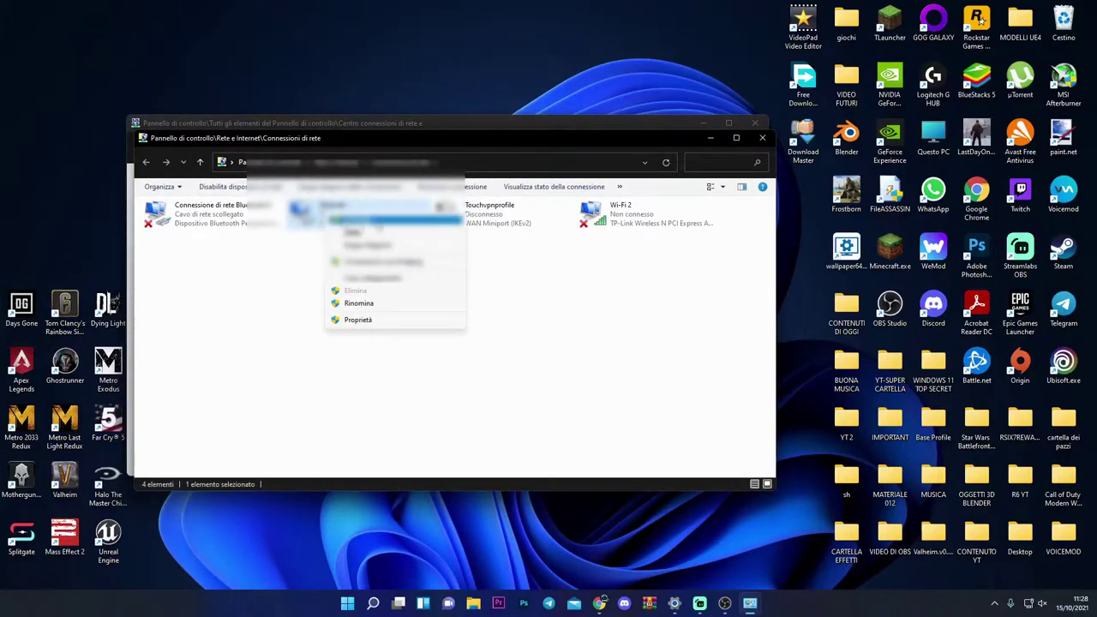
left_click(384, 223)
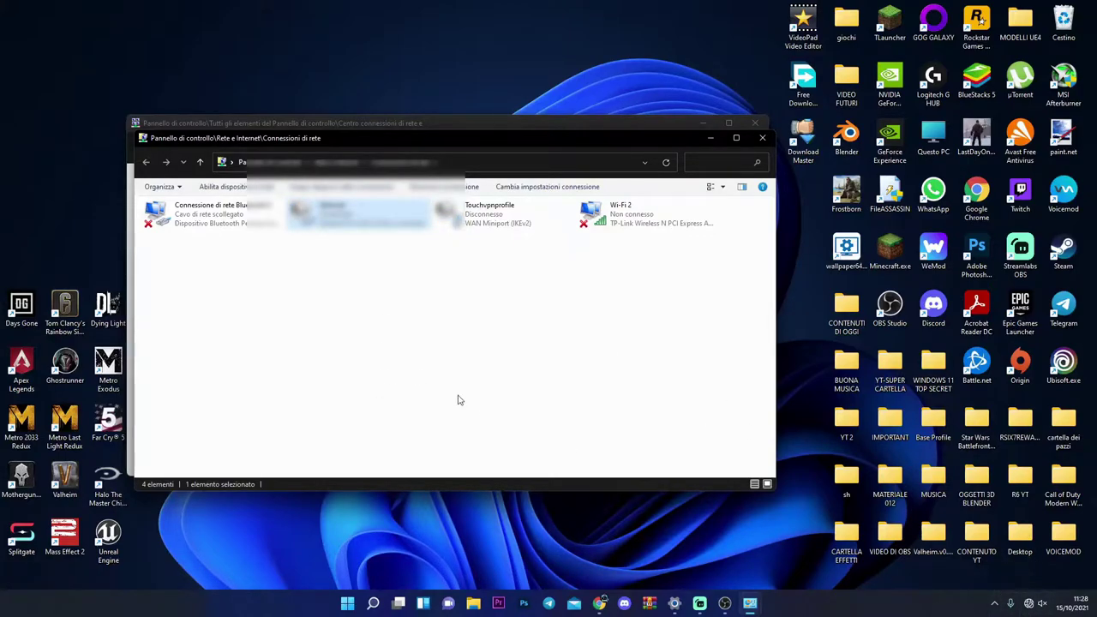
- Enable the Ethernet adapter again and check the network connection status
right_click(336, 214)
left_click(357, 226)
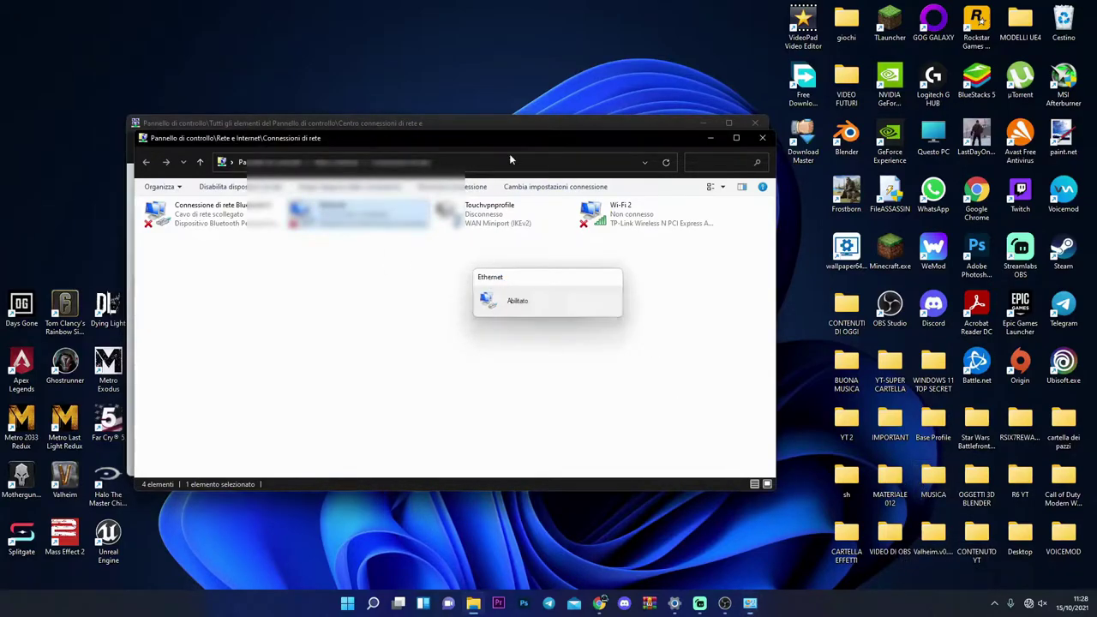
left_click(484, 144)
left_click_drag(481, 143, 486, 135)
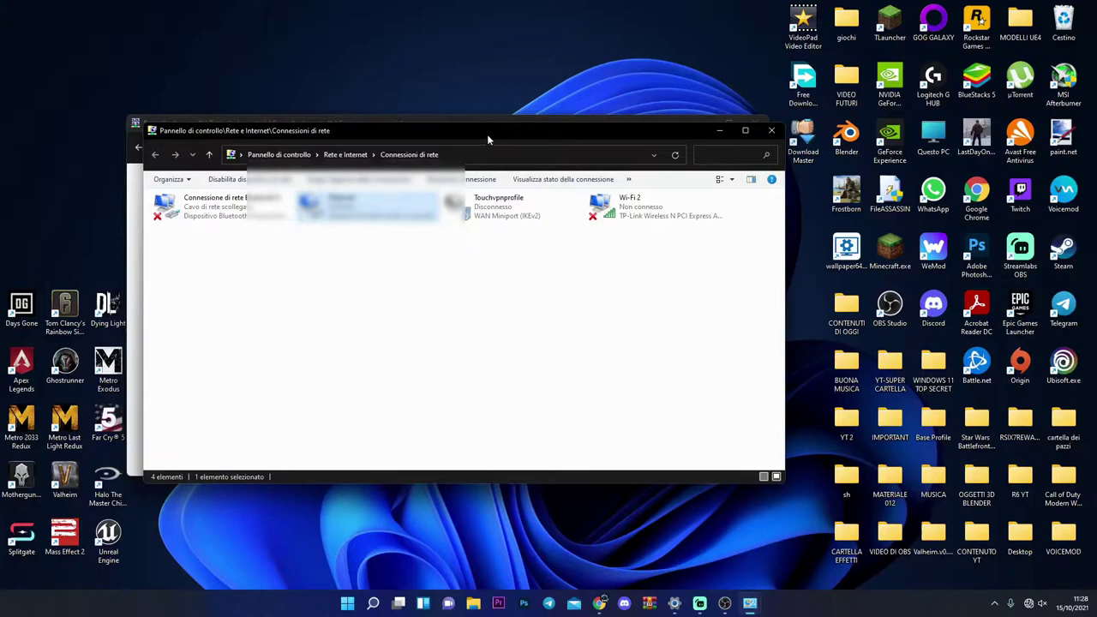
left_click(1031, 606)
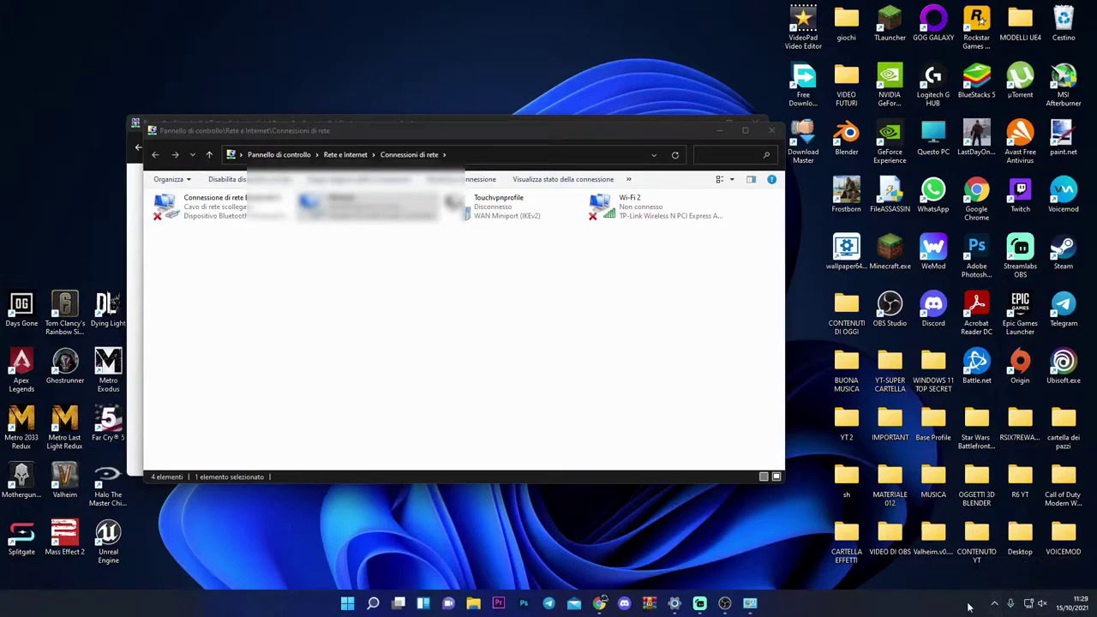
- Open the Internet Protocol version 4 (TCP/IPv4) properties of the Ethernet adapter
right_click(381, 213)
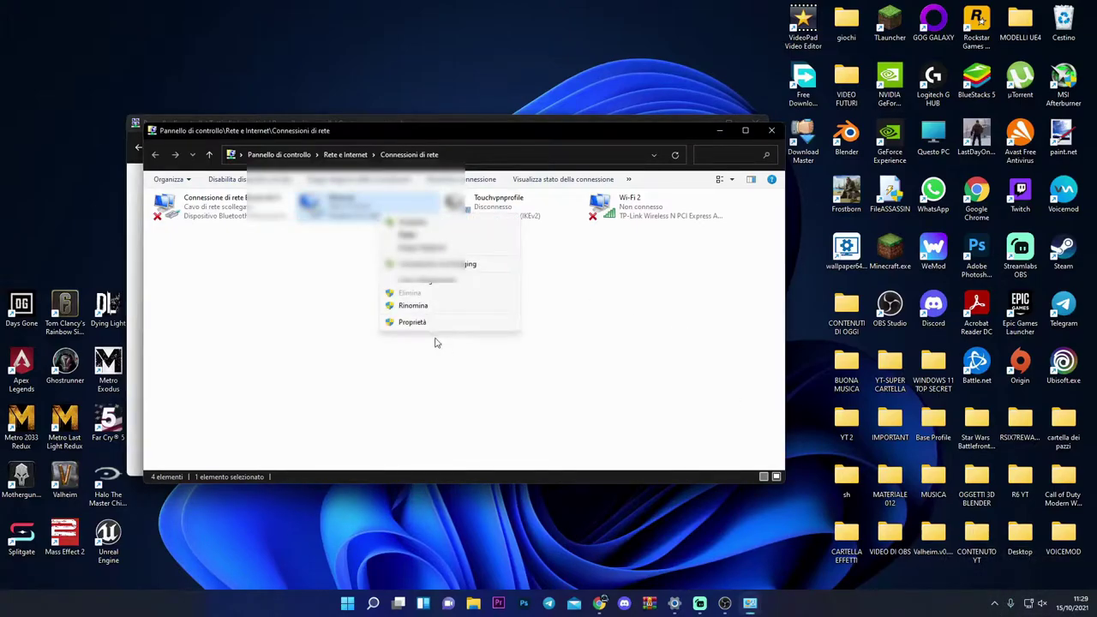
left_click(412, 322)
left_click_drag(263, 198, 331, 175)
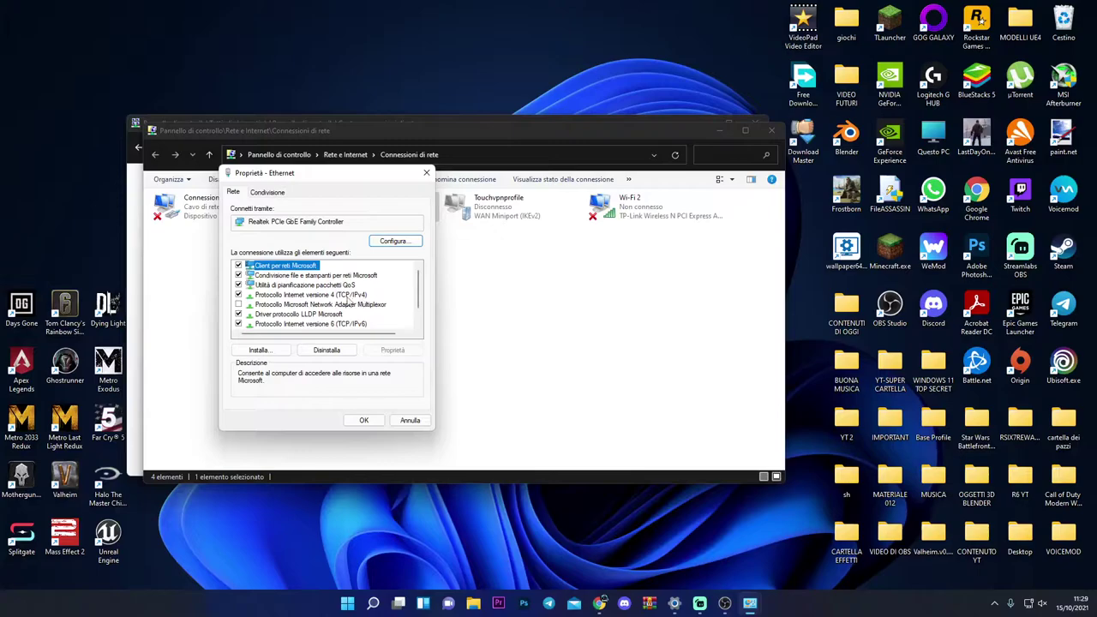
left_click(306, 295)
left_click(377, 351)
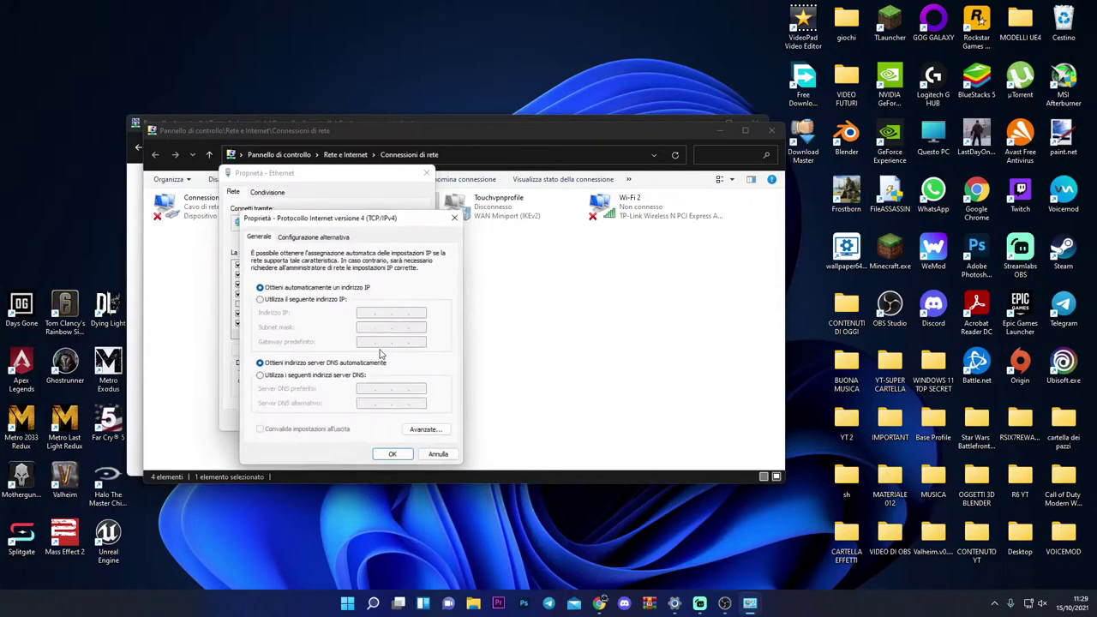
- Confirm automatic IP address and DNS server assignment for the Ethernet adapter, and close the network windows
left_click_drag(363, 220, 519, 200)
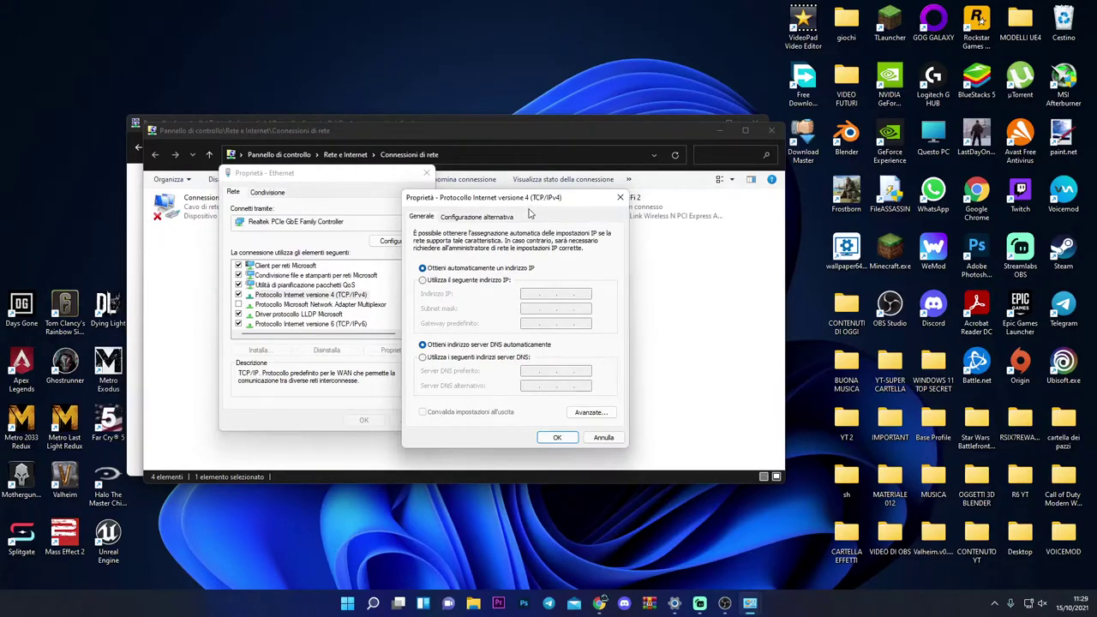
left_click_drag(519, 197, 542, 189)
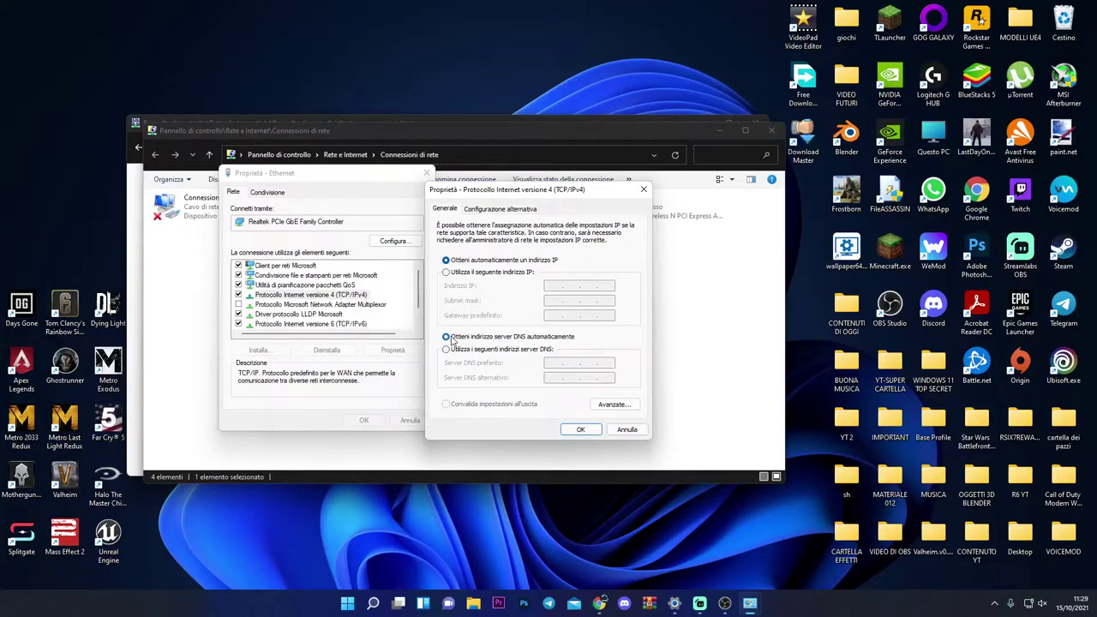
left_click(580, 429)
left_click(363, 420)
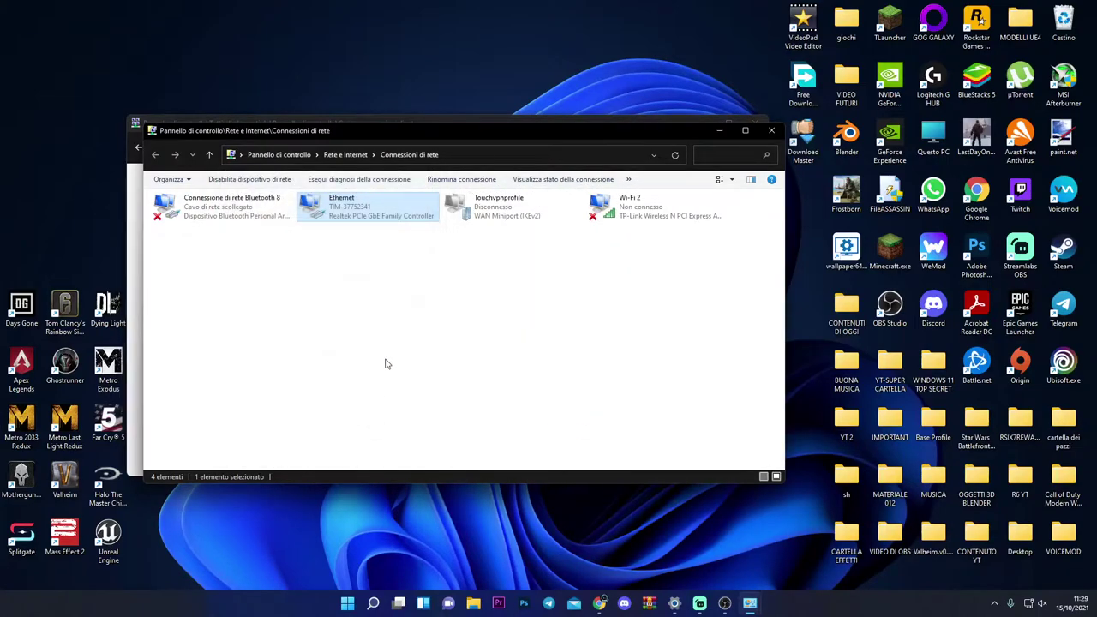
left_click(756, 124)
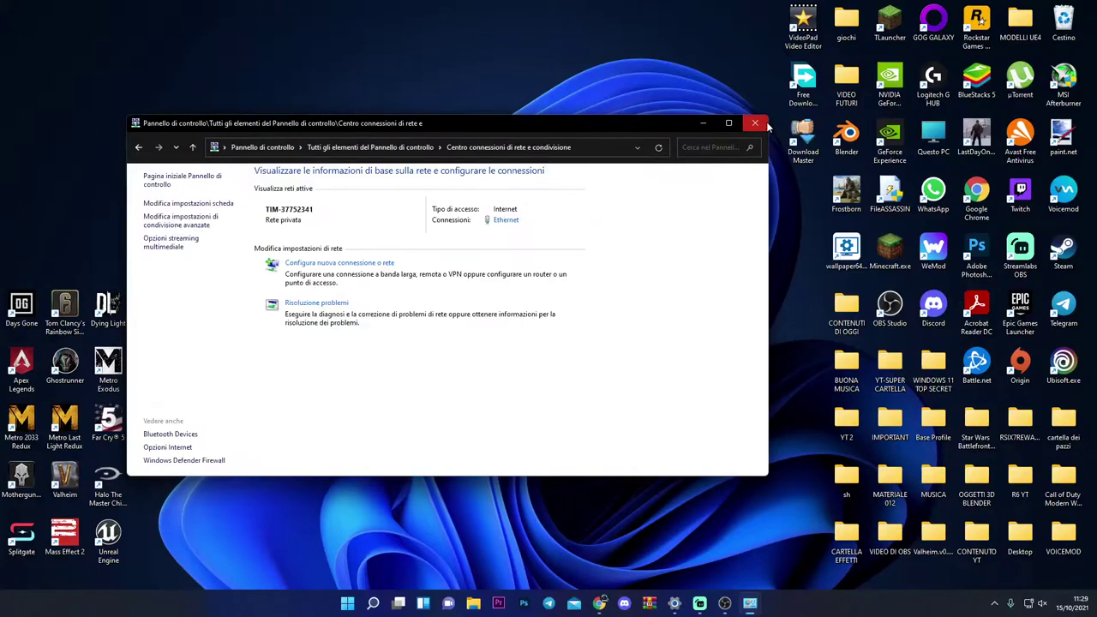
left_click(754, 125)
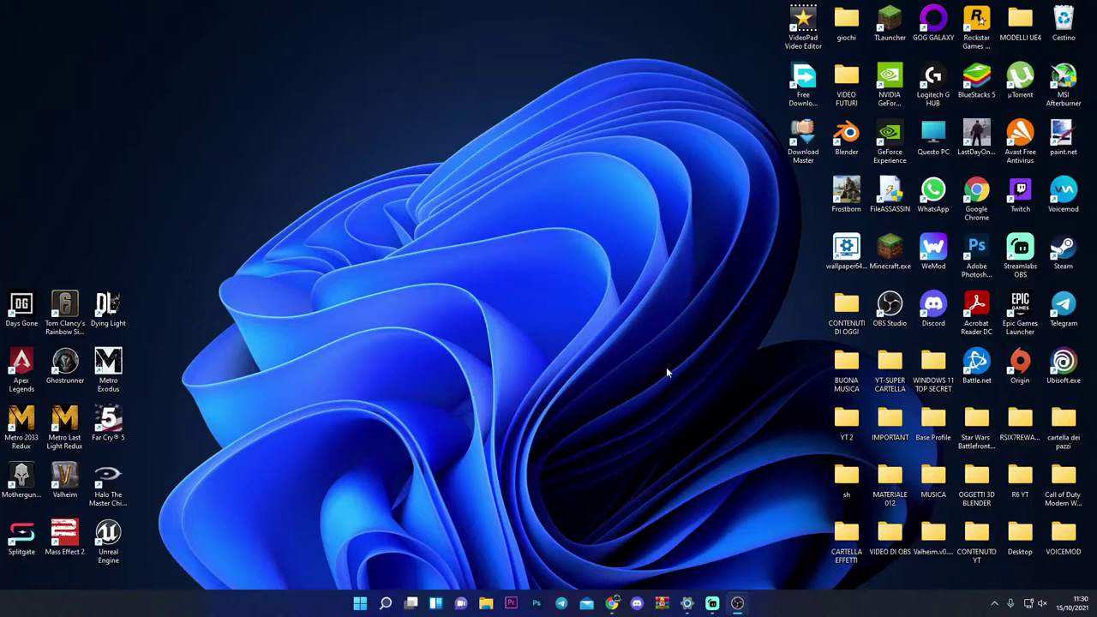
- Switch to Chrome and search Google for "b450 gaming plus max driver" in a new tab
left_click(611, 603)
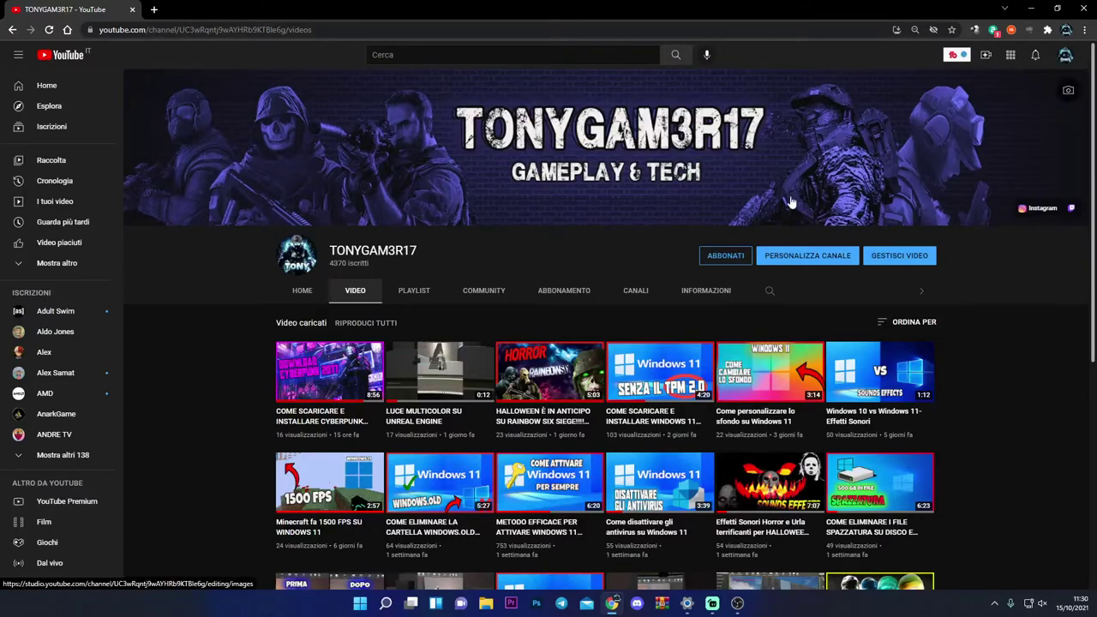
left_click(154, 10)
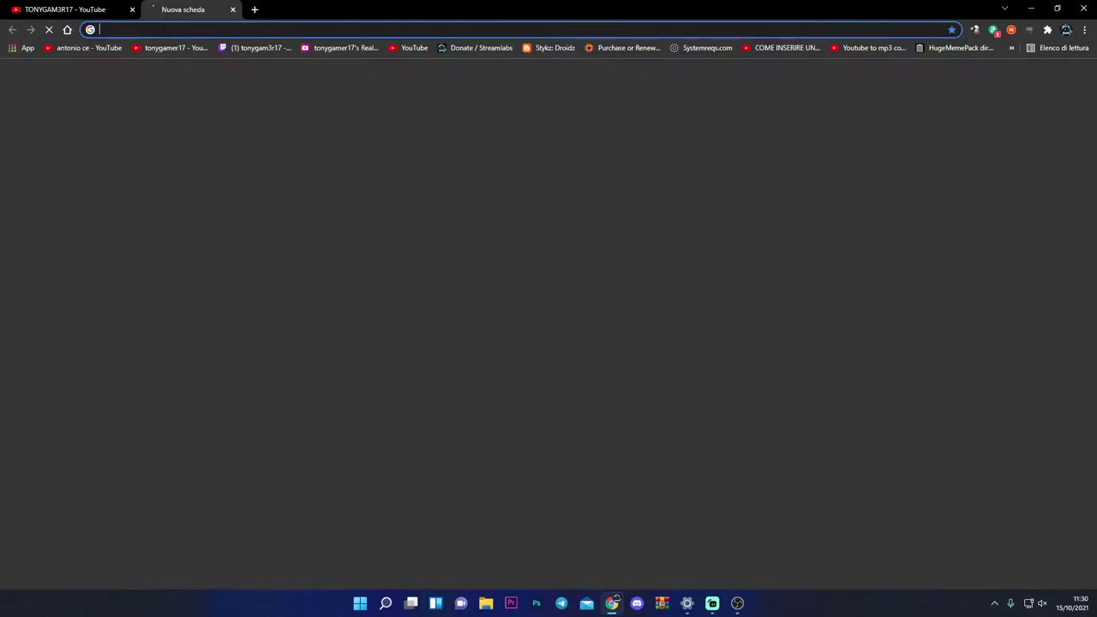
type("b450")
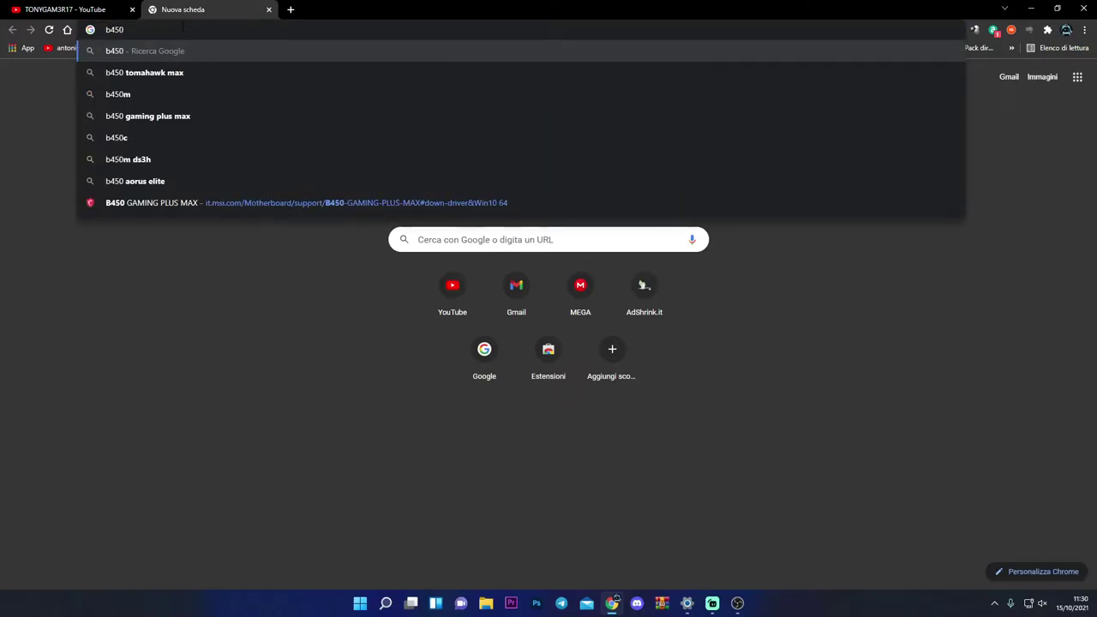
left_click(166, 116)
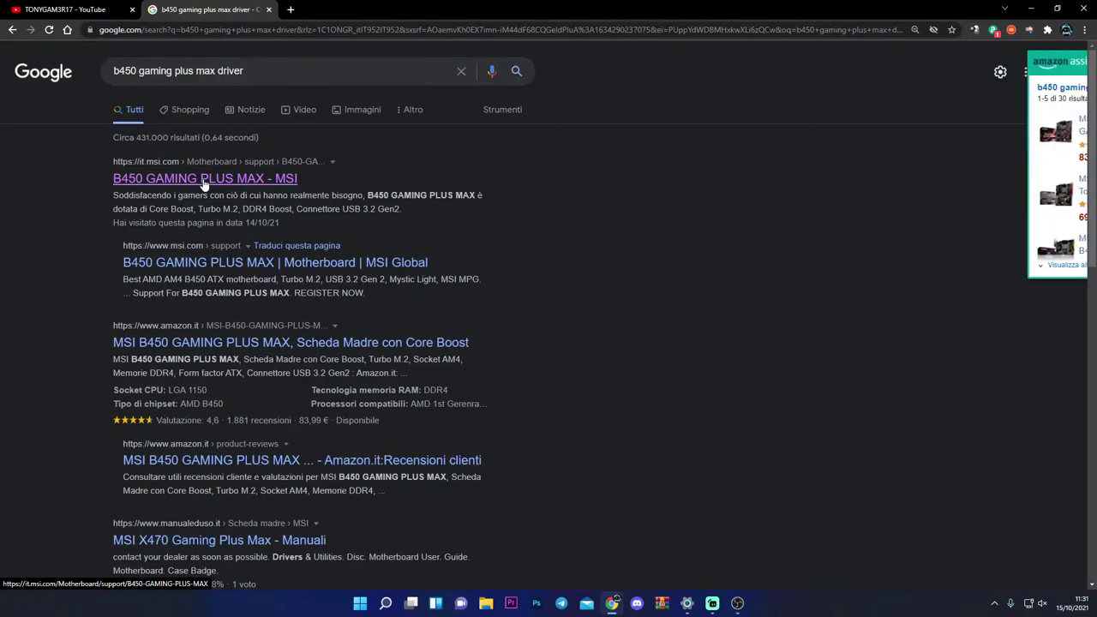
- Open MSI's support page for the B450 GAMING PLUS MAX from the search results and show its driver downloads
left_click(204, 179)
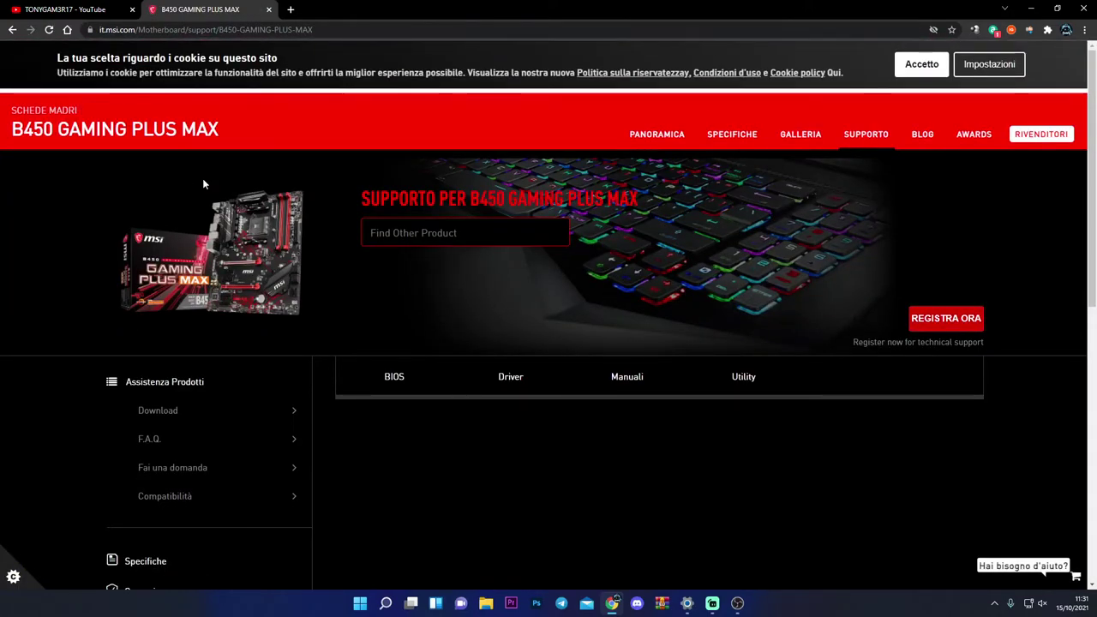
left_click(516, 379)
scroll(518, 377, "down", 2)
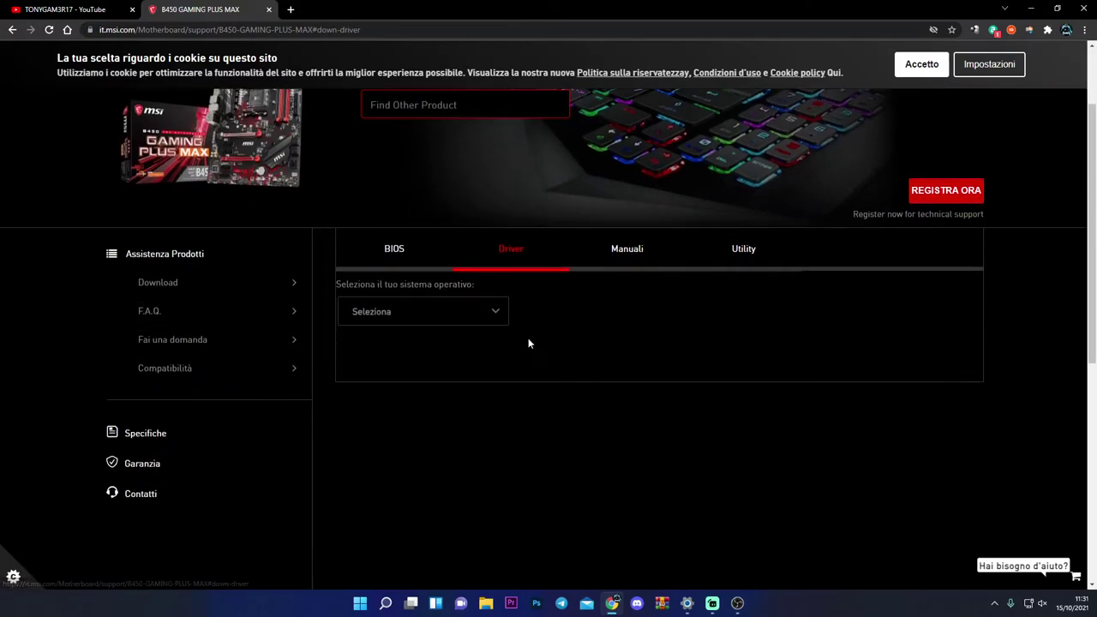
- Choose Win10 64 as the operating system for the motherboard's drivers and expand the LAN Drivers category
left_click(492, 319)
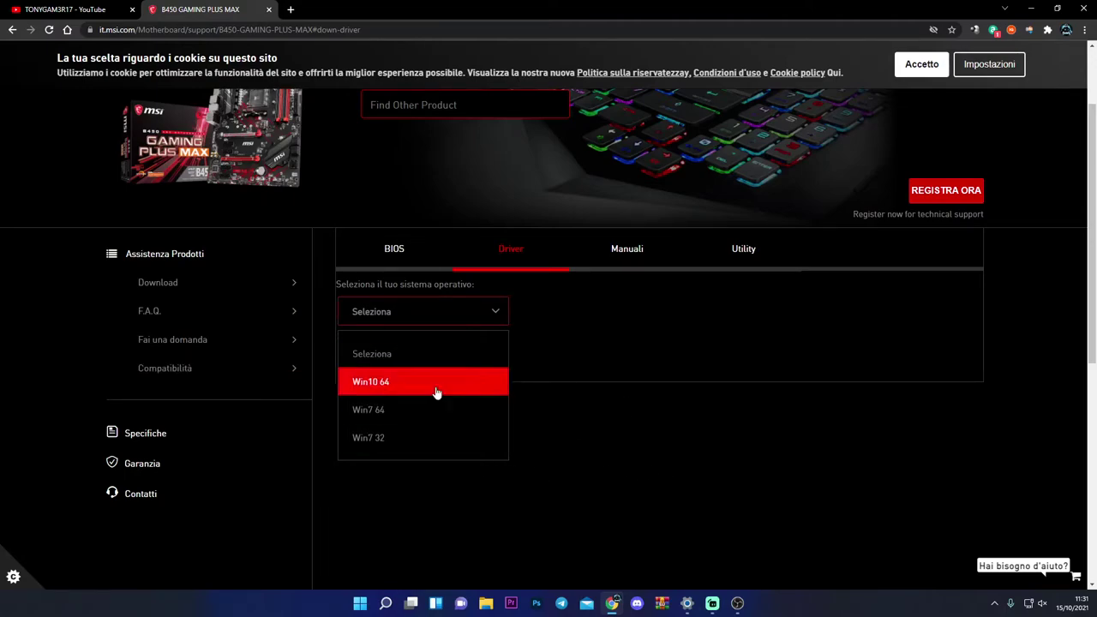
right_click(397, 360)
left_click(688, 445)
left_click(444, 328)
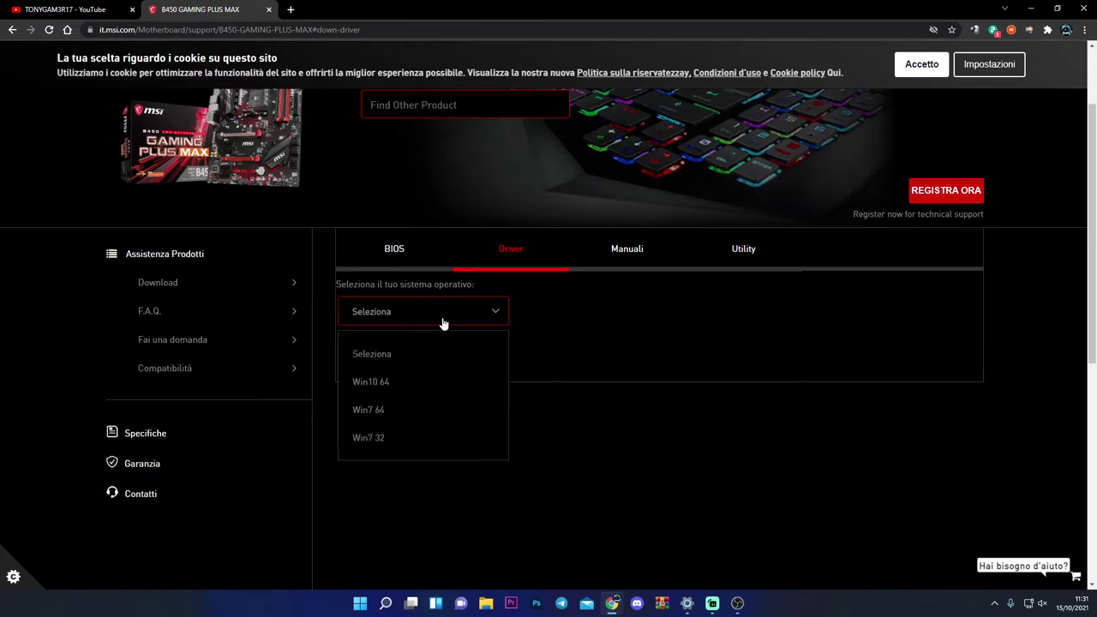
left_click(381, 398)
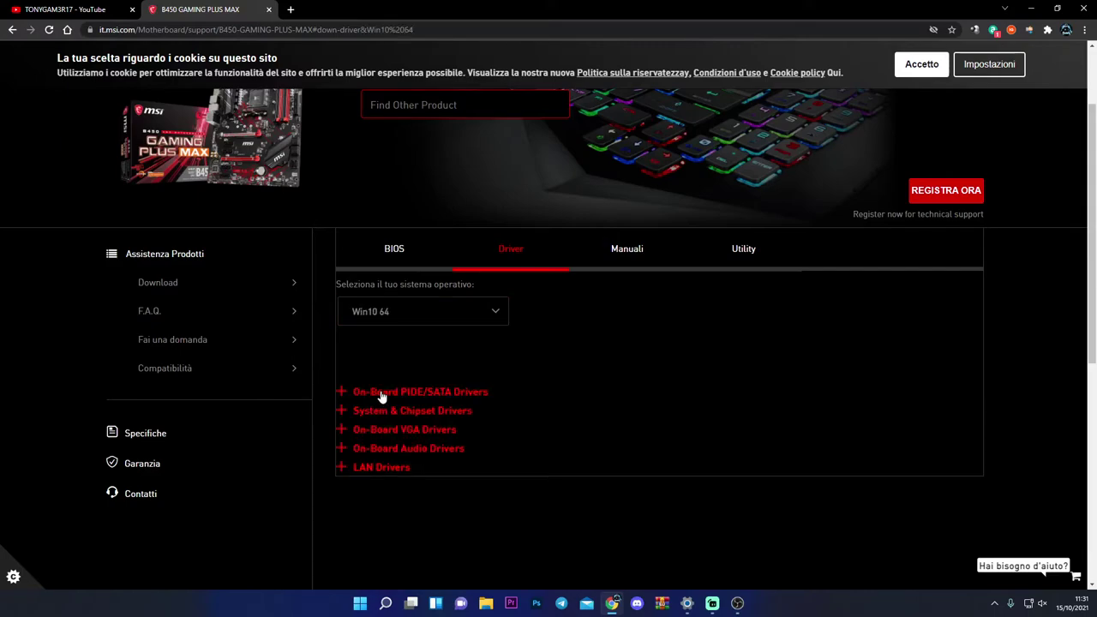
left_click(342, 468)
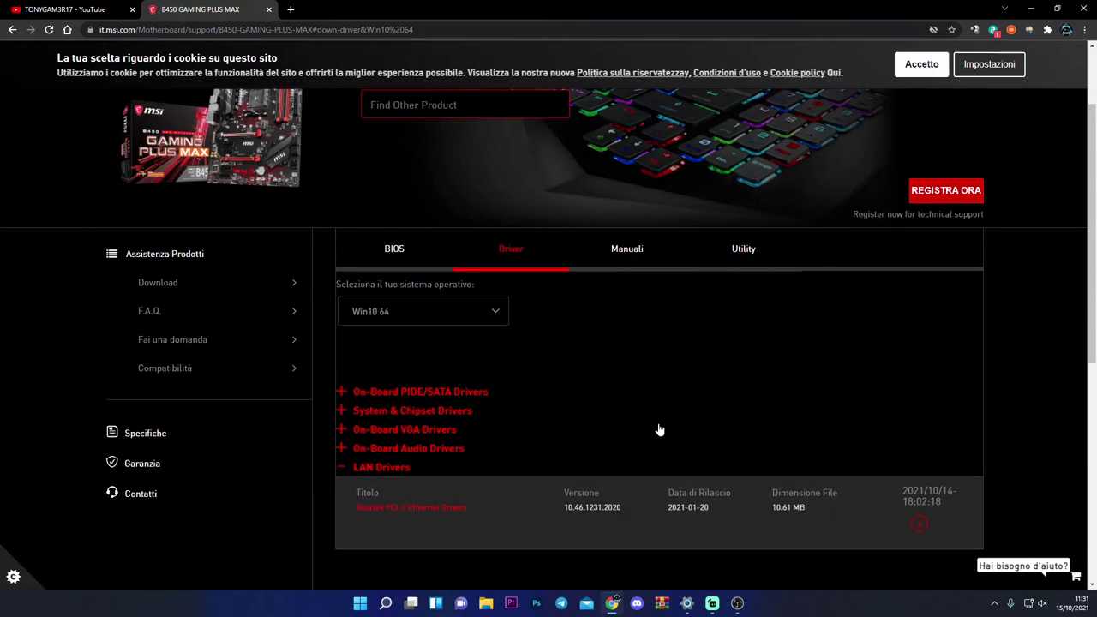
scroll(538, 423, "down", 1)
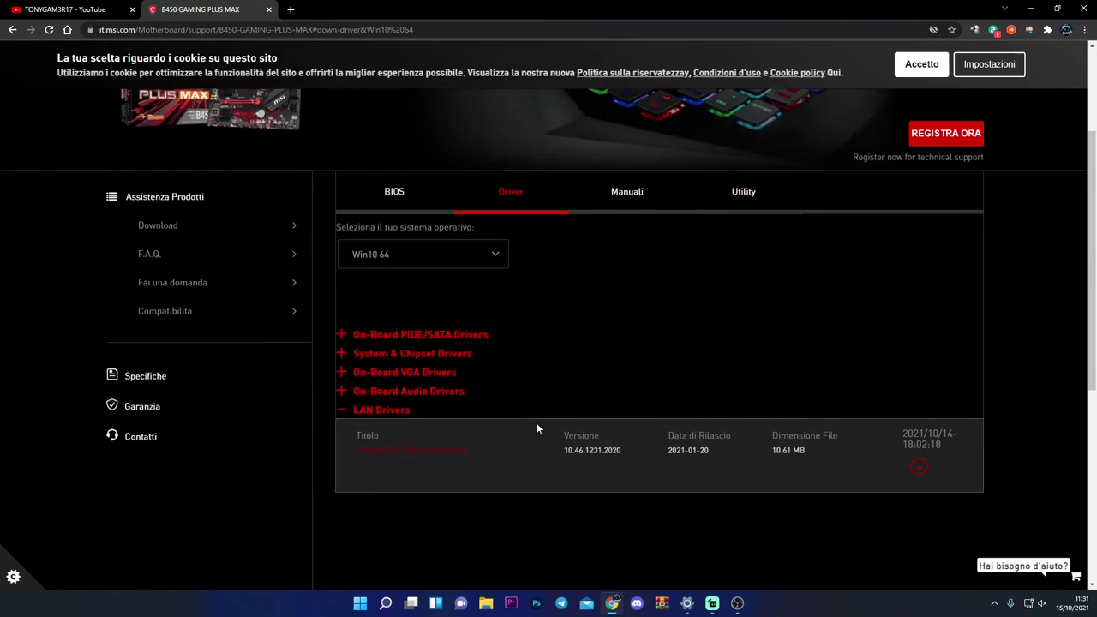